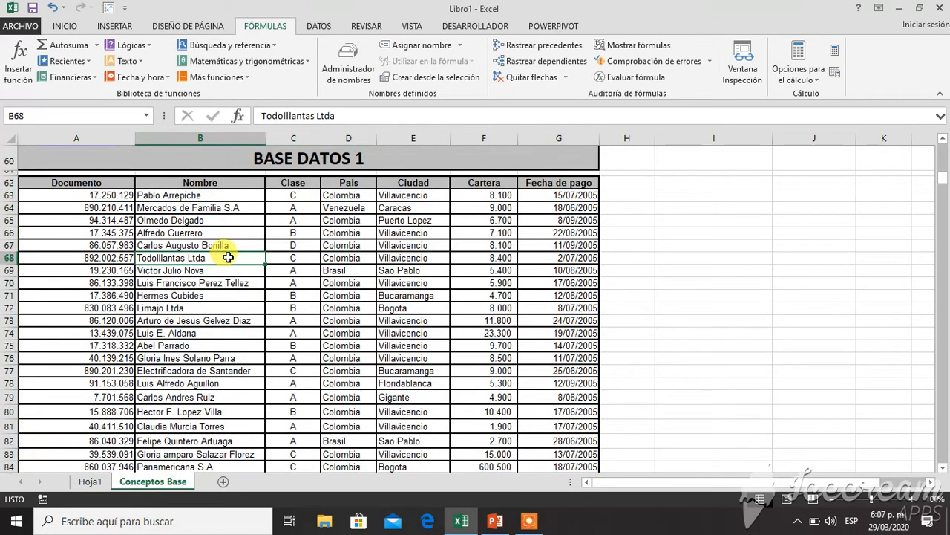
- Select the whole BASE DATOS 1 table from the Documento header down with Ctrl+Shift+8
{"action": "key", "text": "ctrl+shift+8"}
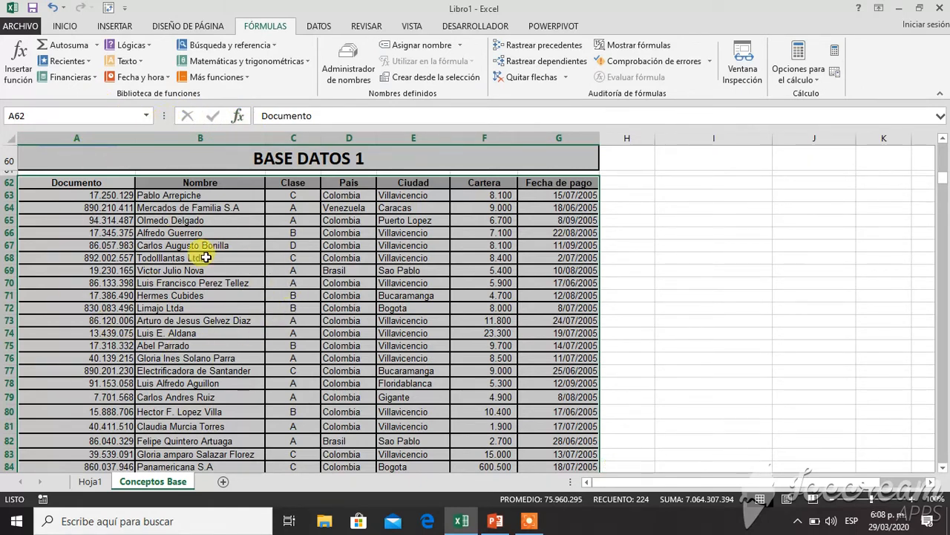
- Name the selected table range BaseDatos1, then reselect it from the defined-names list to confirm
{"action": "left_click", "coordinate": [35, 116]}
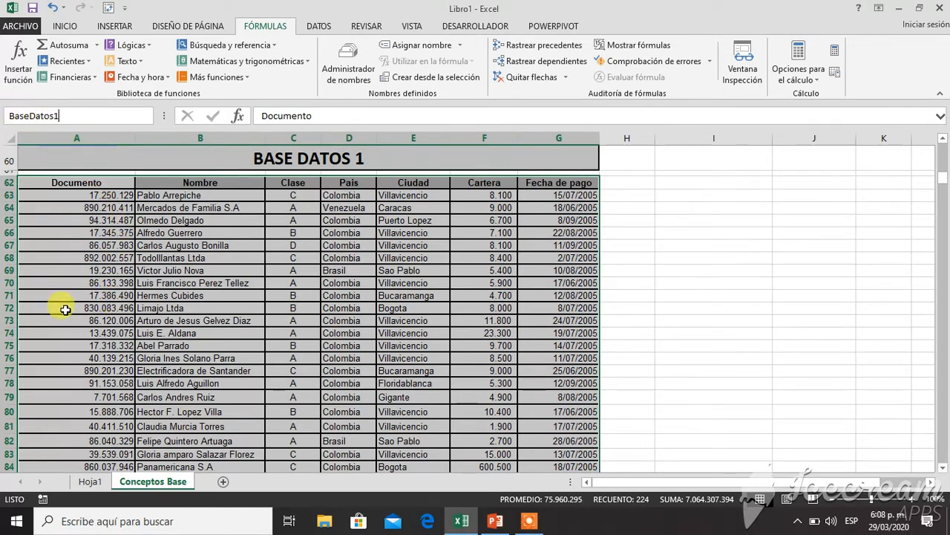
{"action": "key", "text": "Return"}
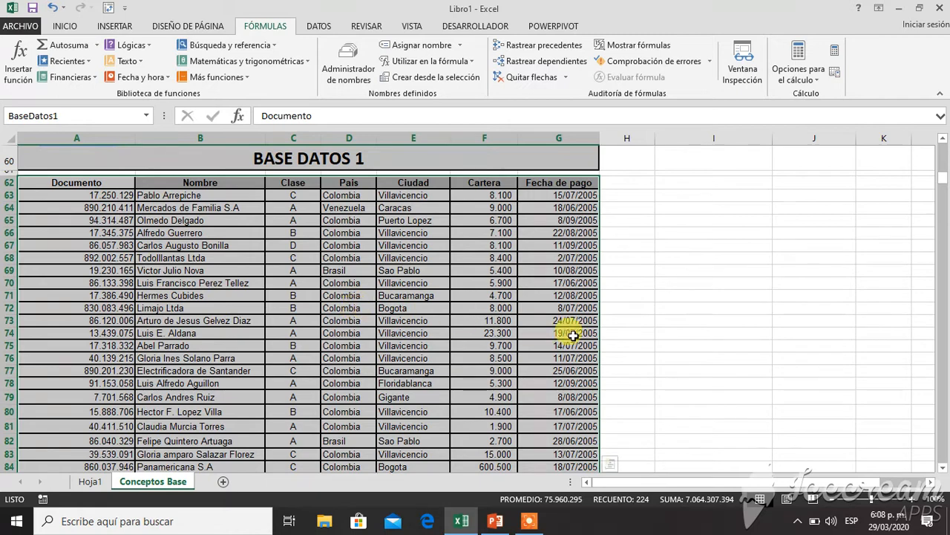
{"action": "left_click", "coordinate": [690, 259]}
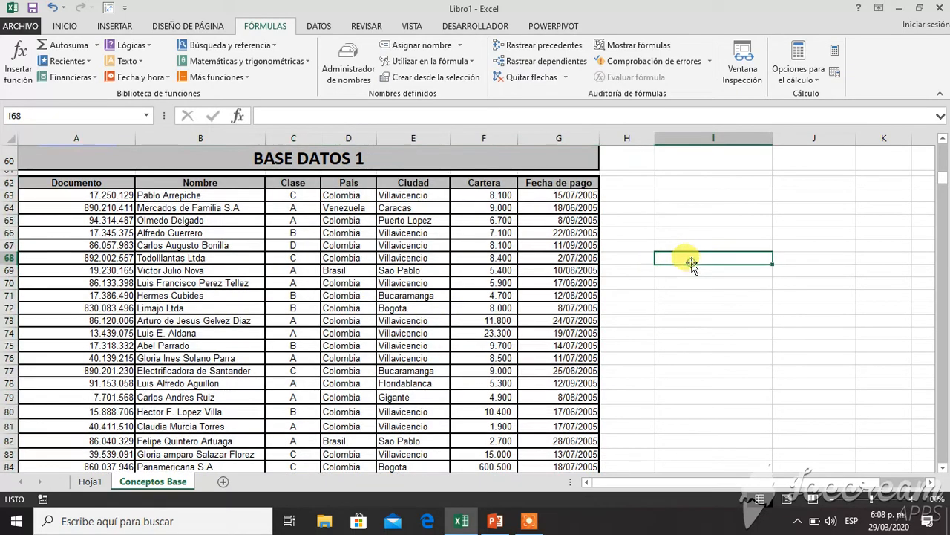
{"action": "left_click", "coordinate": [96, 116]}
{"action": "type", "text": "BaseDatos1"}
{"action": "left_click", "coordinate": [149, 117]}
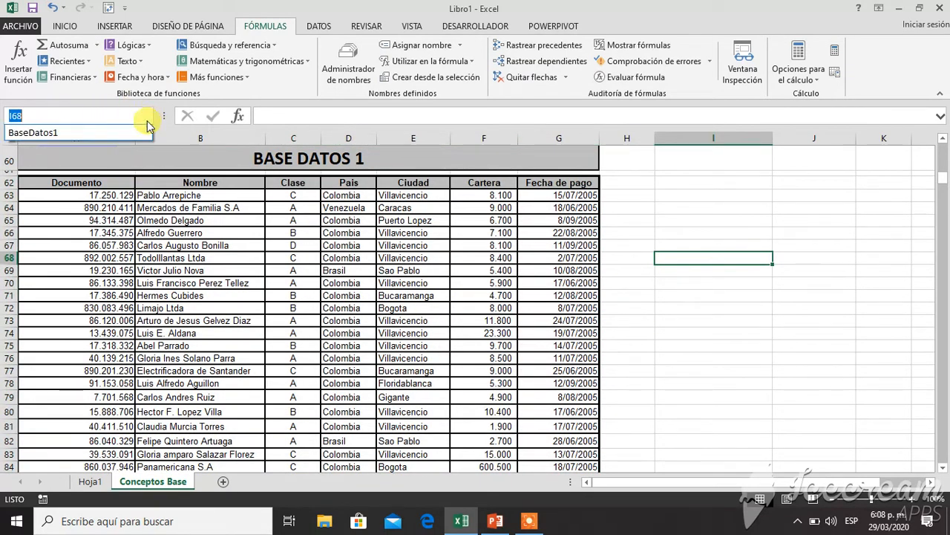
{"action": "left_click", "coordinate": [50, 134]}
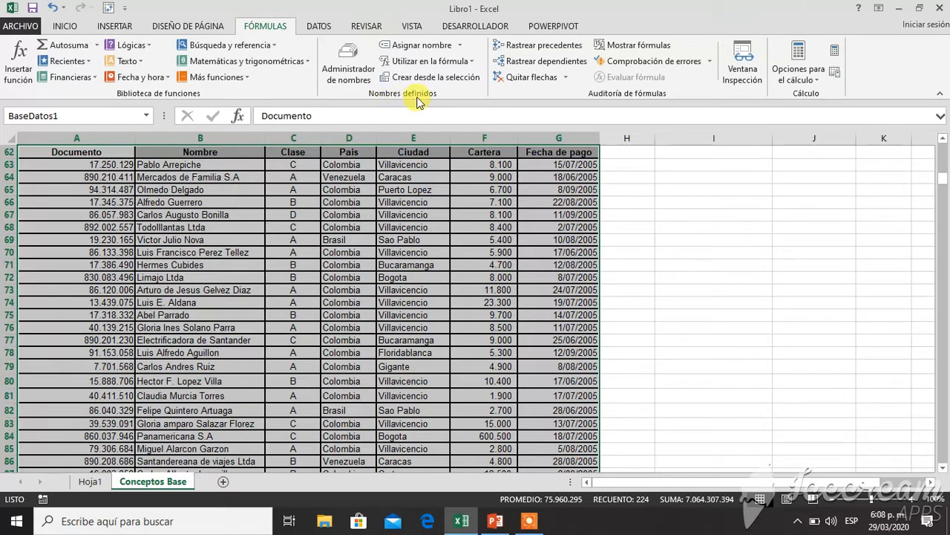
{"action": "left_click", "coordinate": [413, 47]}
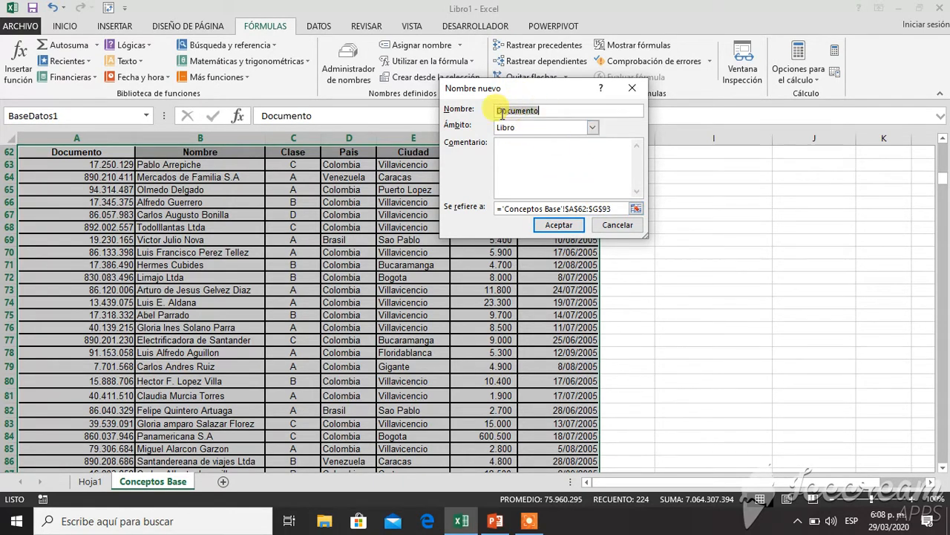
{"action": "left_click", "coordinate": [631, 89]}
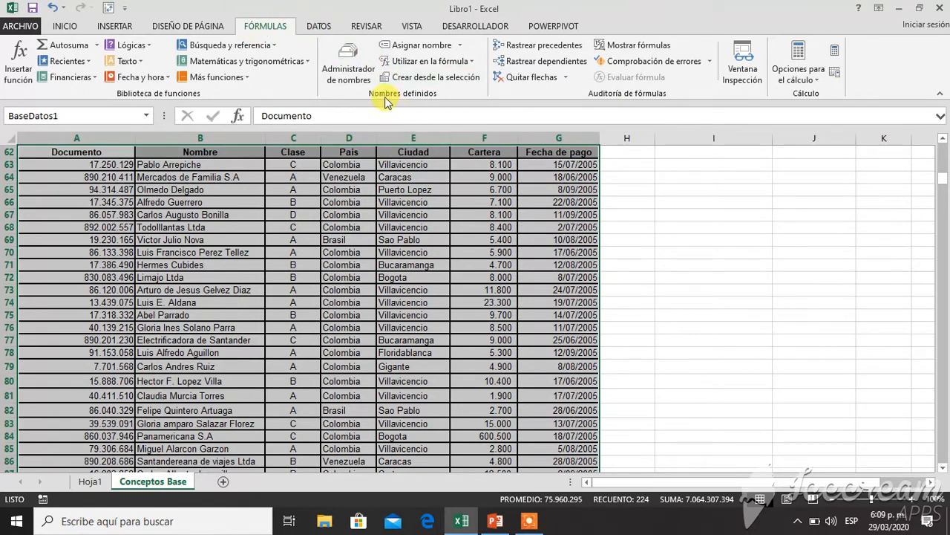
{"action": "left_click", "coordinate": [347, 57]}
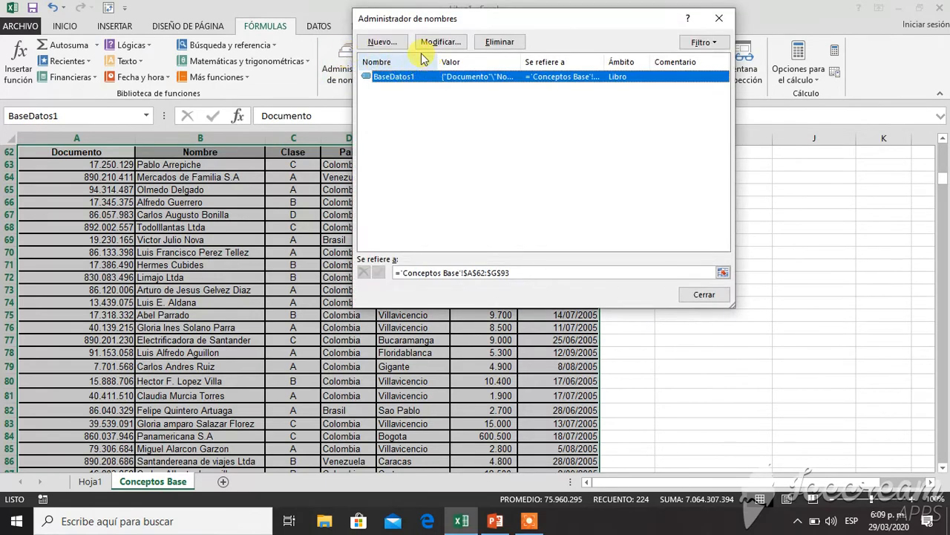
{"action": "left_click", "coordinate": [388, 42]}
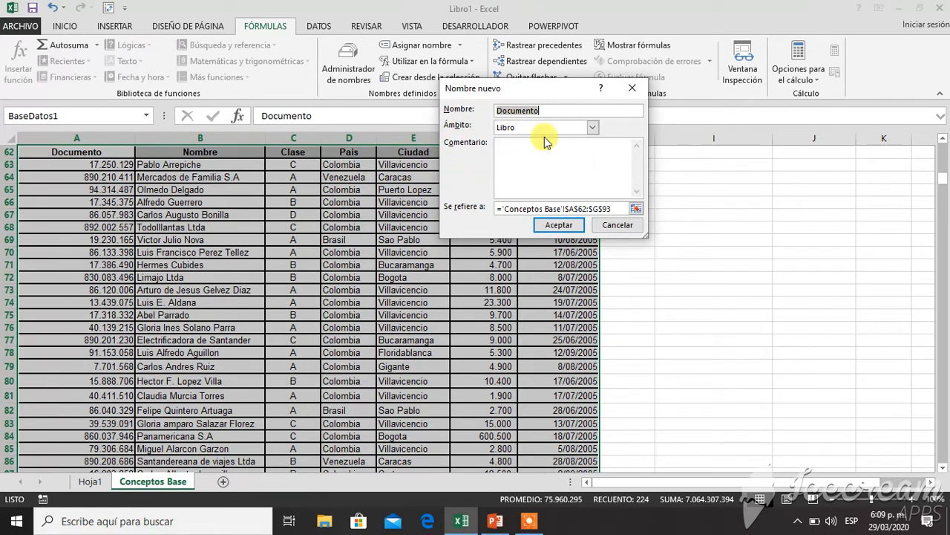
{"action": "left_click", "coordinate": [642, 90]}
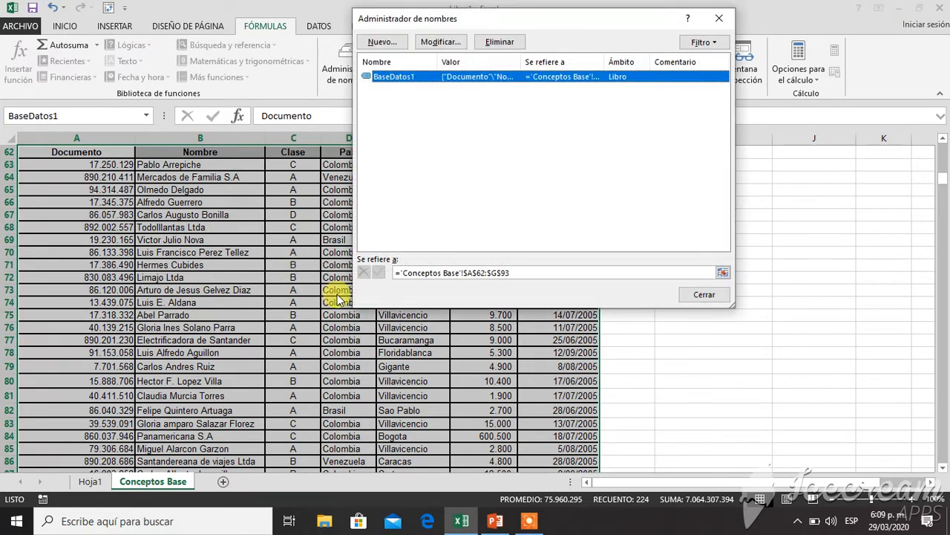
{"action": "left_click", "coordinate": [704, 296]}
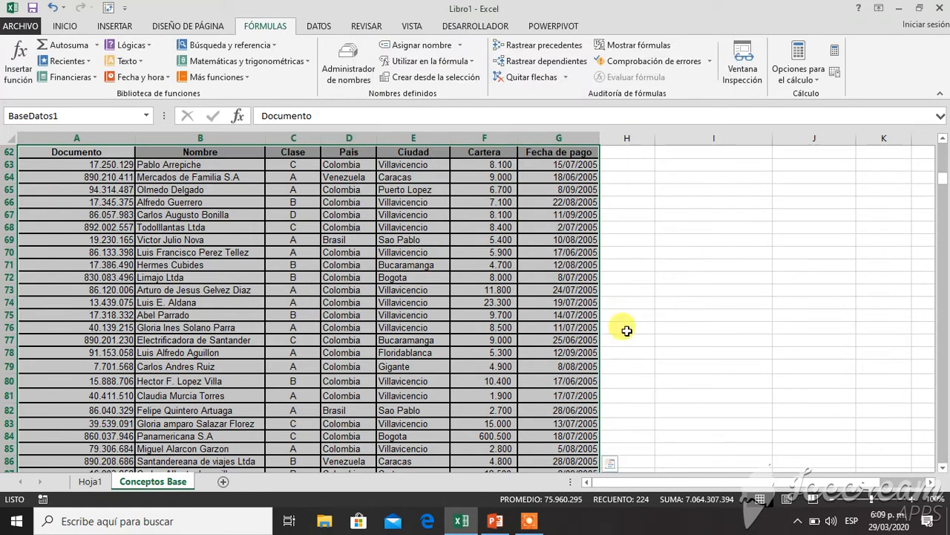
{"action": "left_click", "coordinate": [621, 230]}
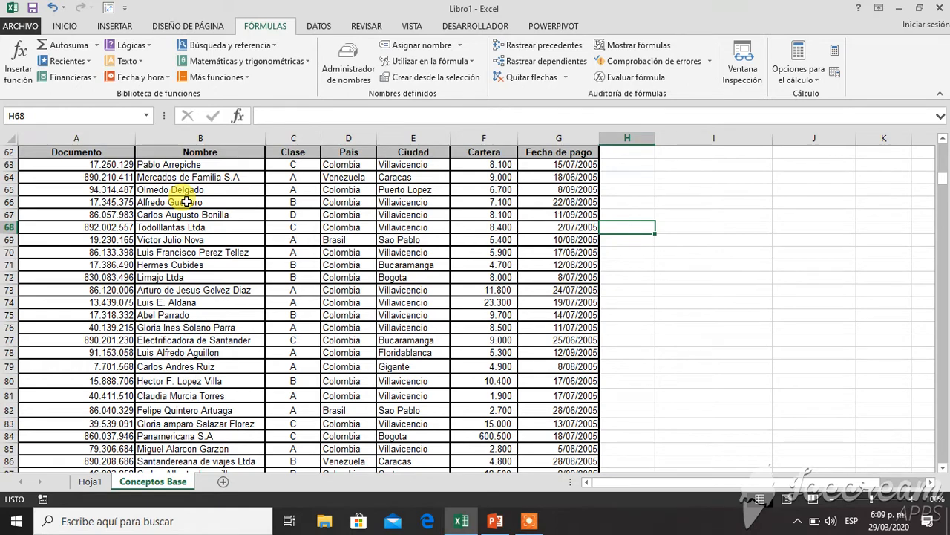
- In empty row 94 below the table, enter the client's document number and name
{"action": "left_click", "coordinate": [101, 202]}
{"action": "key", "text": "ctrl+Down"}
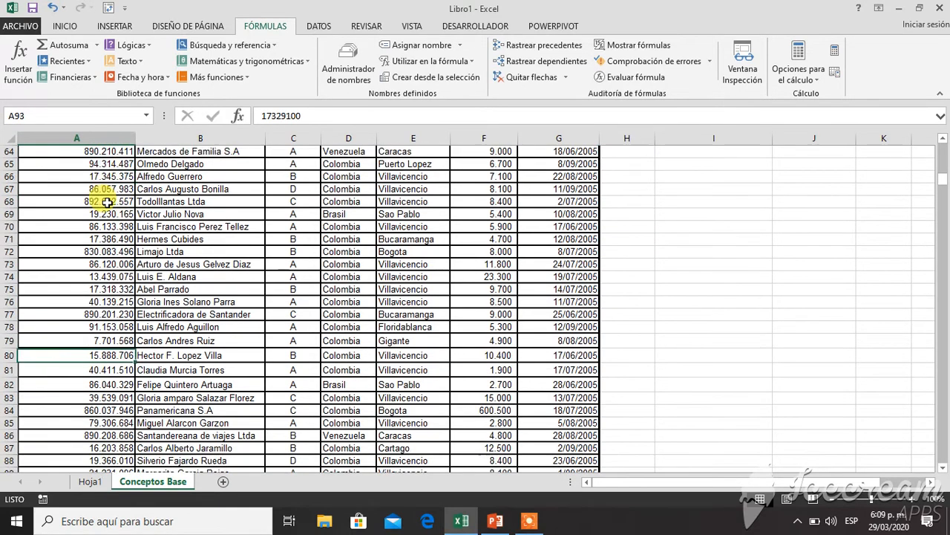
{"action": "key", "text": "Down"}
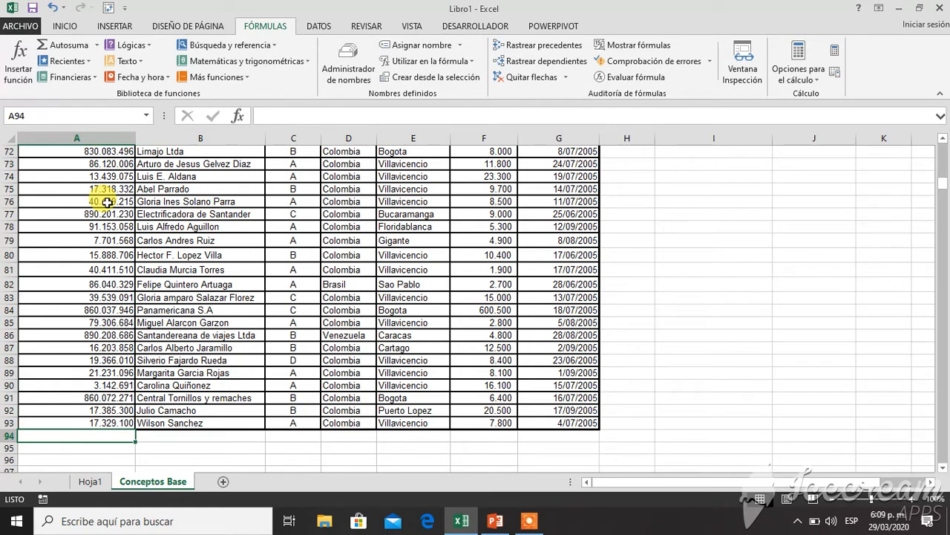
{"action": "type", "text": "94416483"}
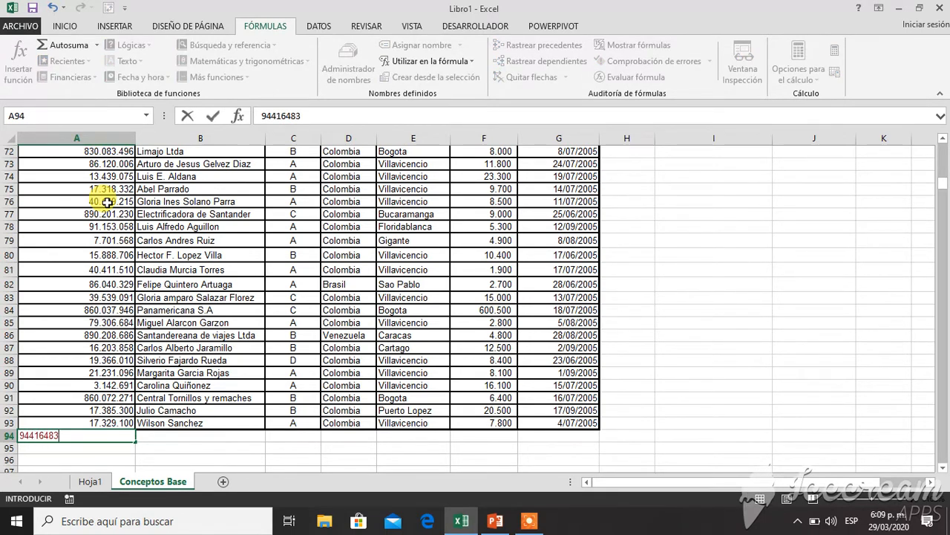
{"action": "key", "text": "Tab"}
{"action": "type", "text": "Car"}
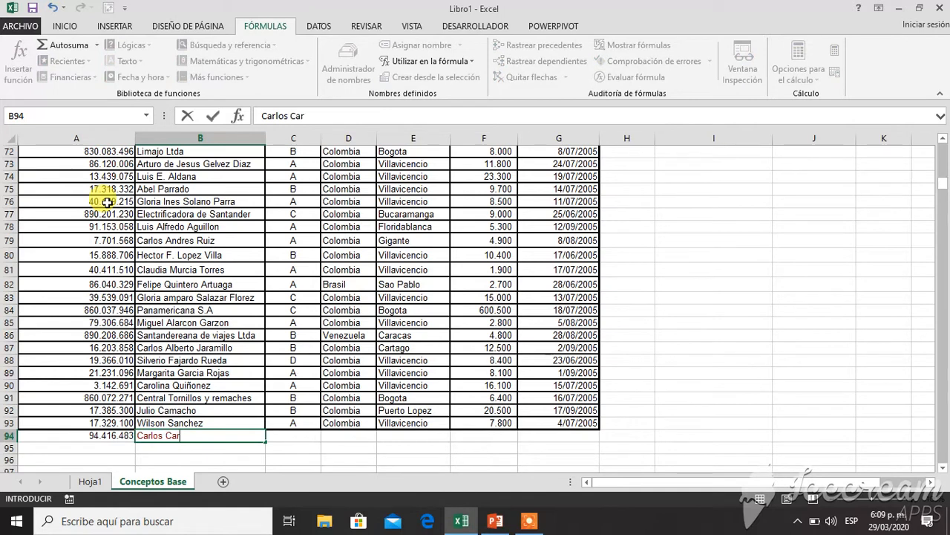
{"action": "key", "text": "Tab"}
- Complete the record with class A, colombia, balance 65.465 and today's date 29/03/2020
{"action": "type", "text": "A"}
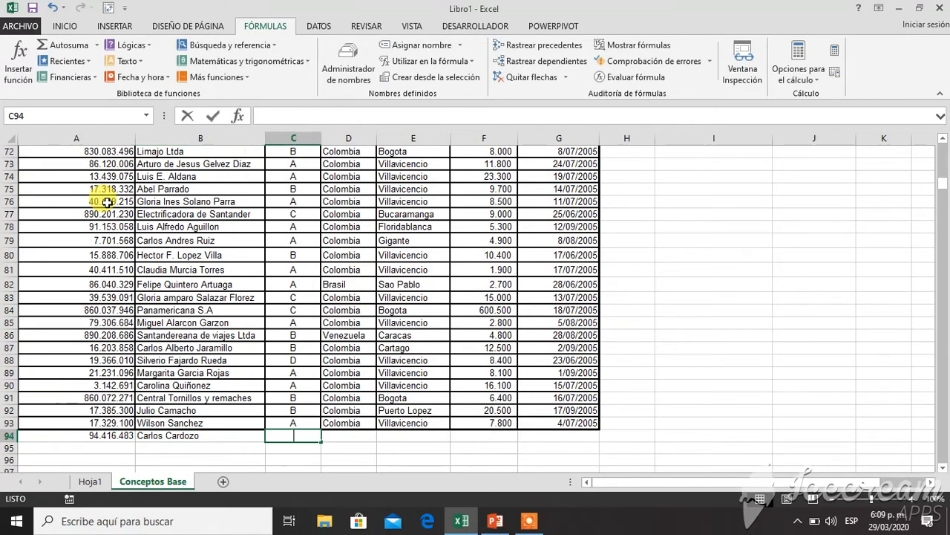
{"action": "key", "text": "Tab"}
{"action": "key", "text": "Tab"}
{"action": "type", "text": "co"}
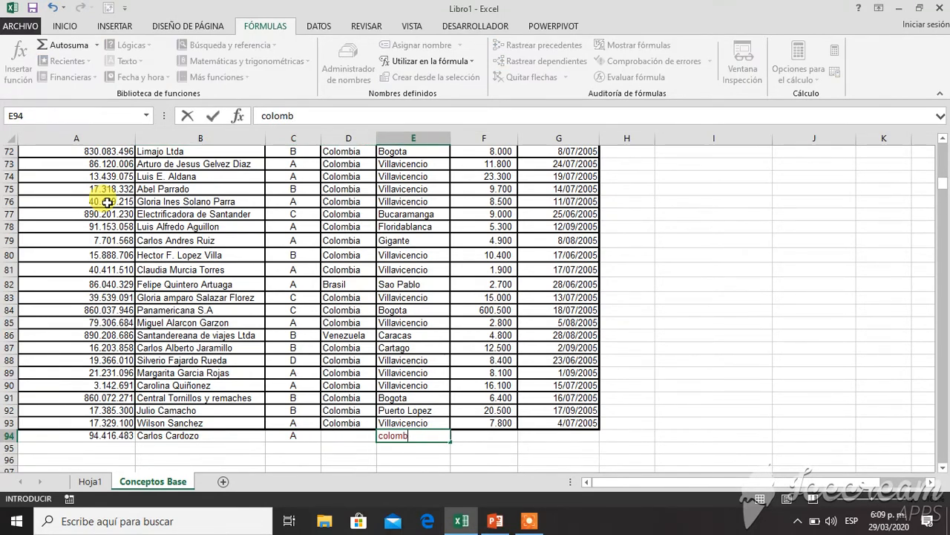
{"action": "key", "text": "Tab"}
{"action": "type", "text": "6546"}
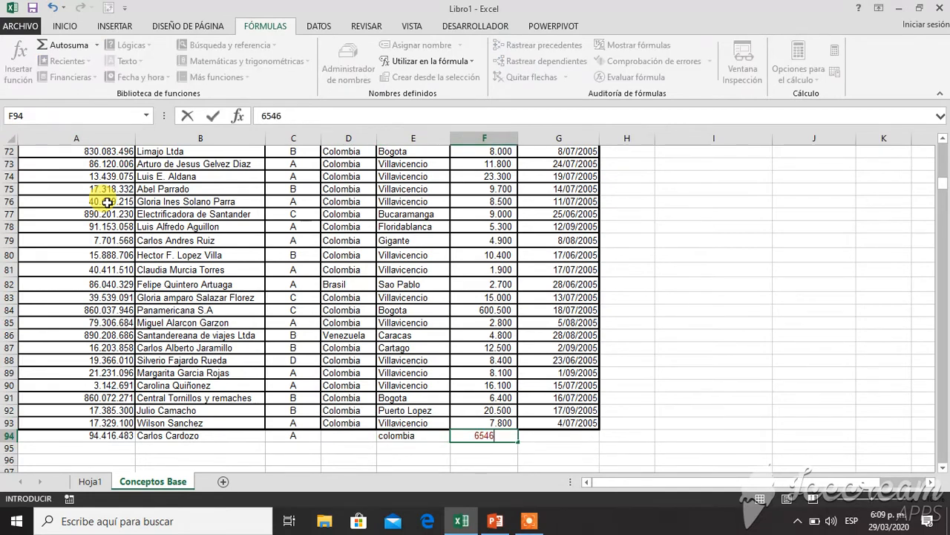
{"action": "key", "text": "Tab"}
{"action": "key", "text": "ctrl+semicolon"}
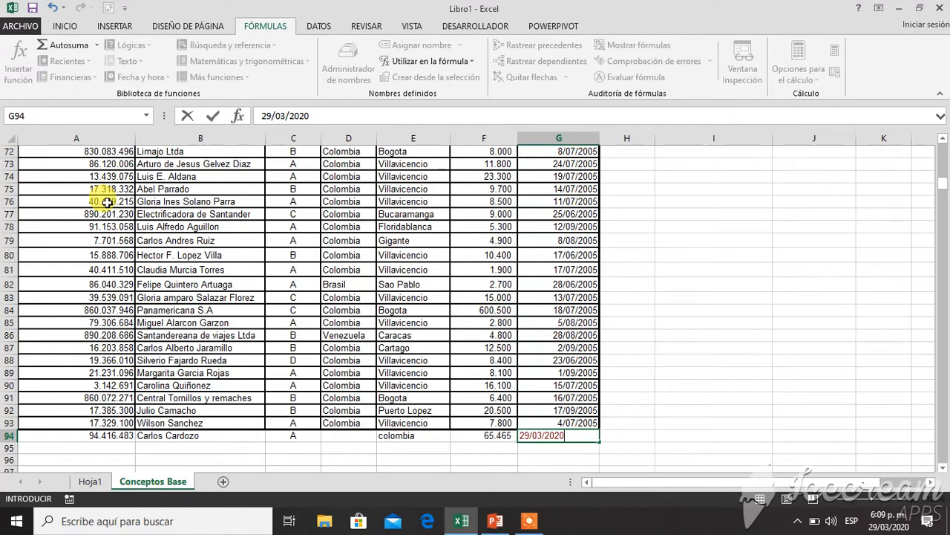
{"action": "key", "text": "Return"}
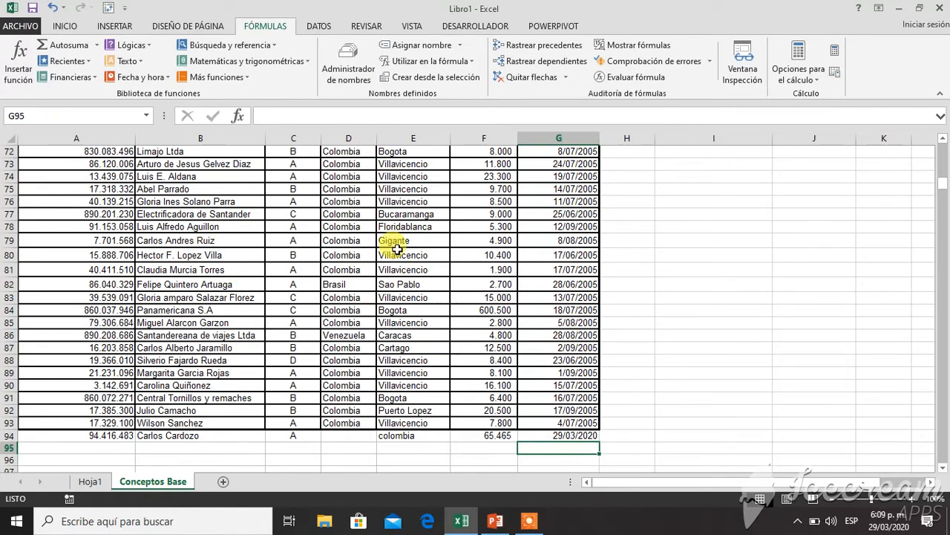
- Select BaseDatos1 from the names list and scroll to see it ends at row 93
{"action": "left_click", "coordinate": [147, 116]}
{"action": "left_click", "coordinate": [58, 131]}
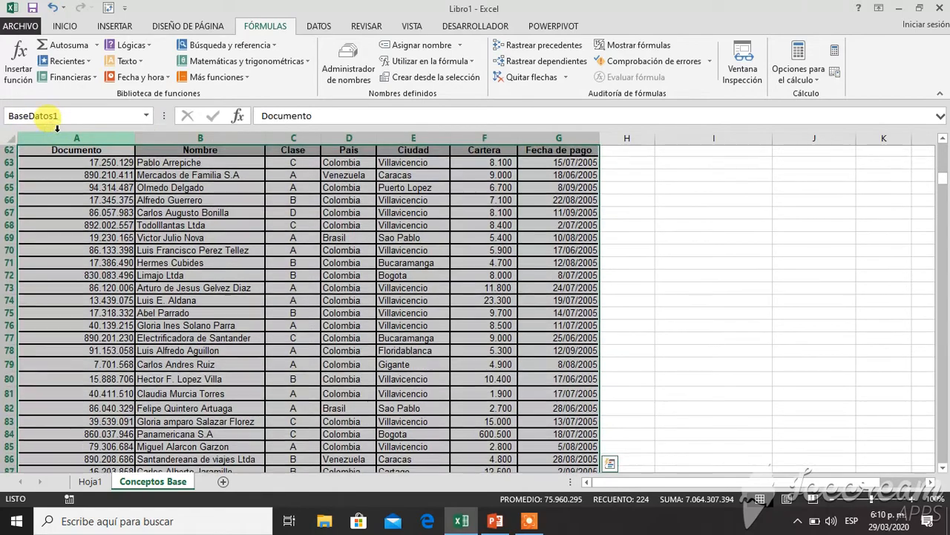
{"action": "mouse_move", "coordinate": [944, 181]}
{"action": "left_mouse_down"}
{"action": "mouse_move", "coordinate": [947, 197]}
{"action": "mouse_move", "coordinate": [945, 186]}
{"action": "left_mouse_up"}
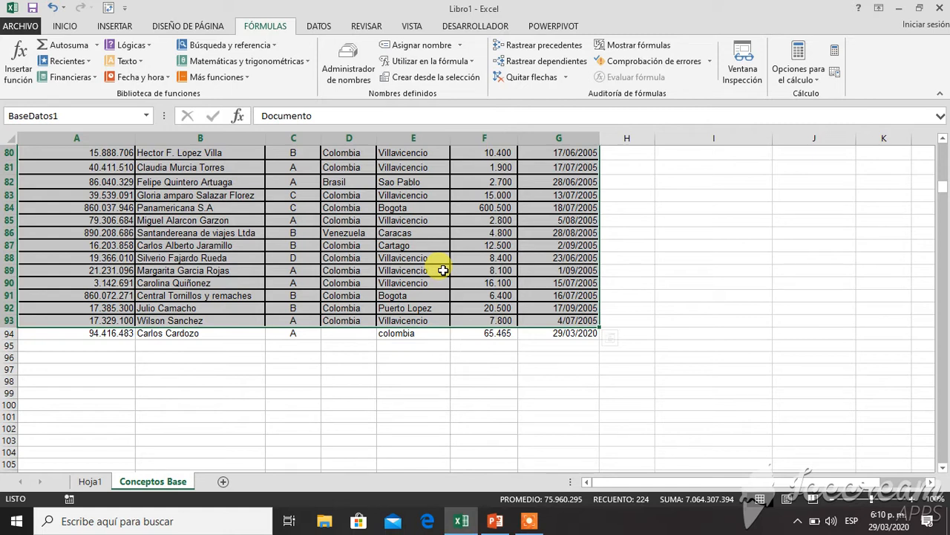
- Insert a blank row at row 83 inside the table
{"action": "left_click", "coordinate": [61, 333]}
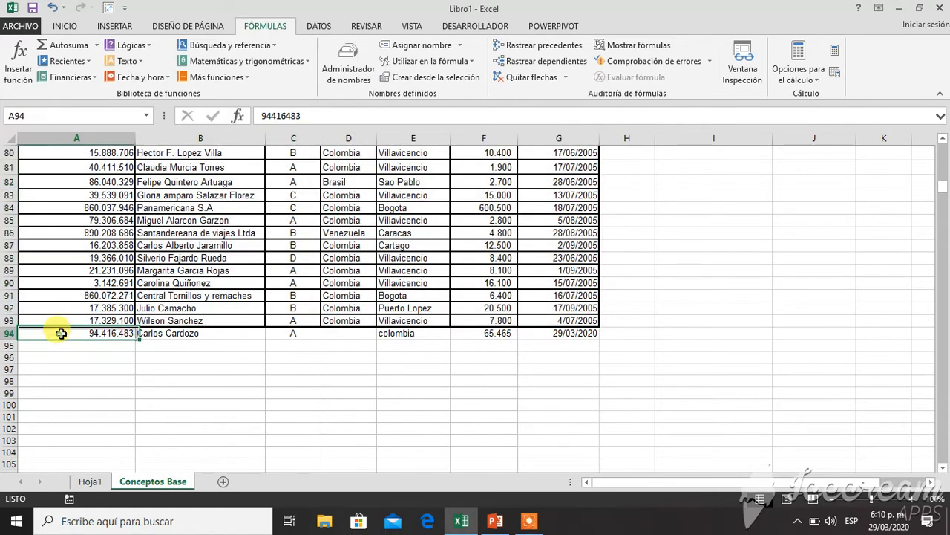
{"action": "left_click_drag", "start_coordinate": [61, 333], "coordinate": [590, 425]}
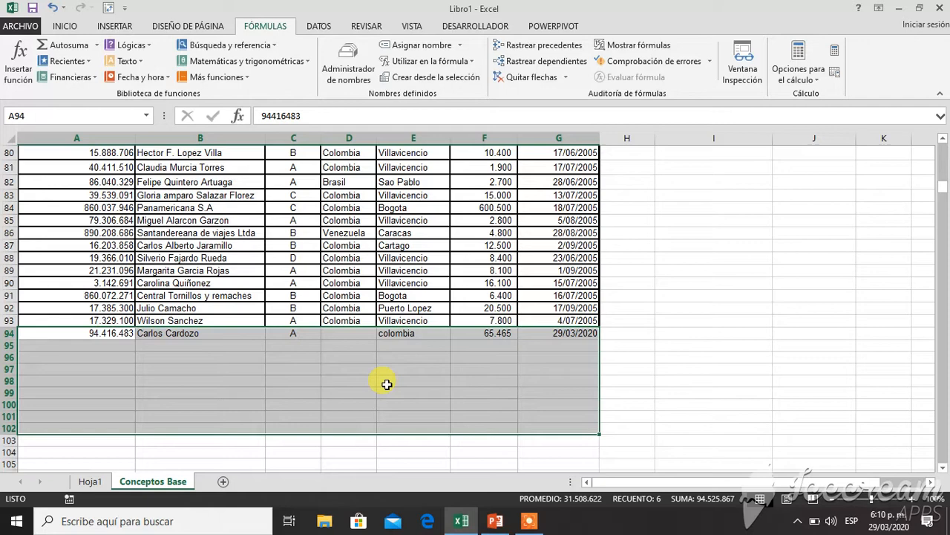
{"action": "left_click", "coordinate": [329, 233]}
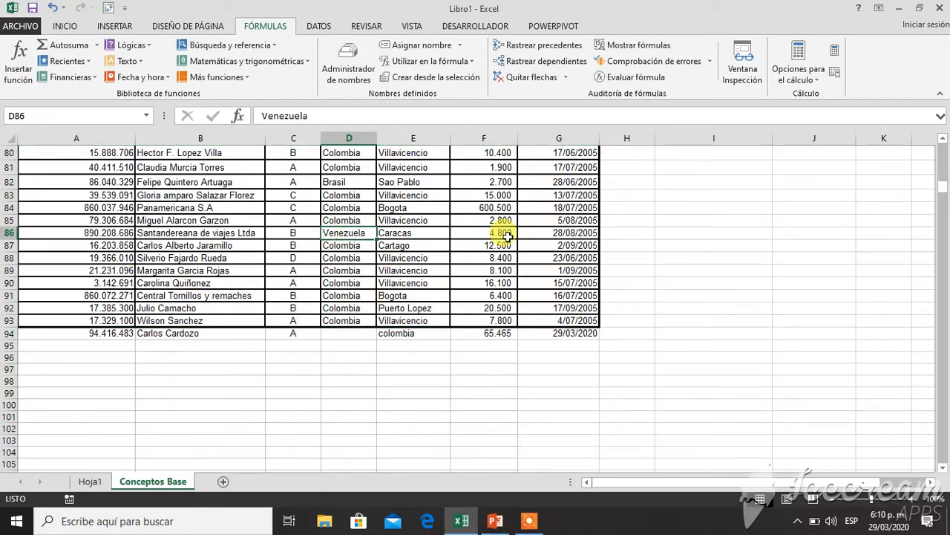
{"action": "left_click", "coordinate": [941, 140]}
{"action": "left_click", "coordinate": [942, 140]}
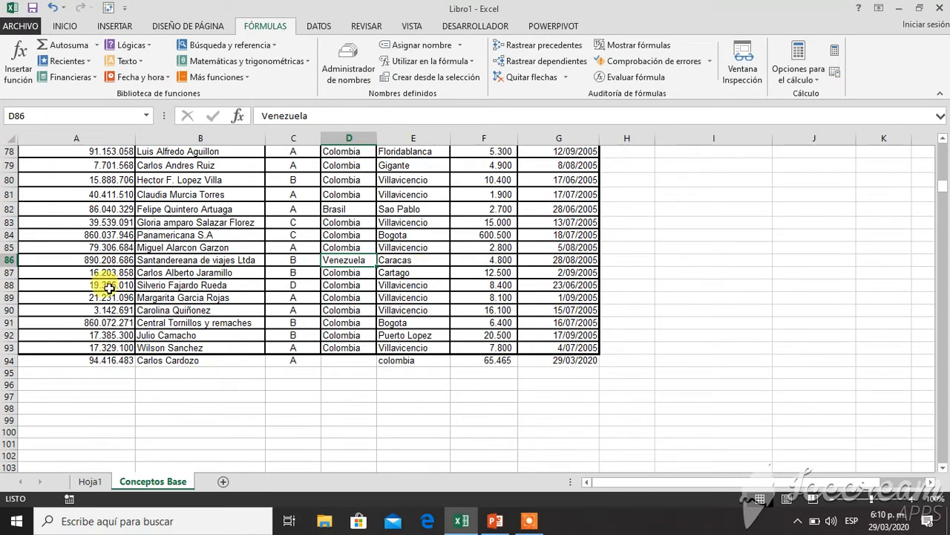
{"action": "left_click", "coordinate": [9, 222]}
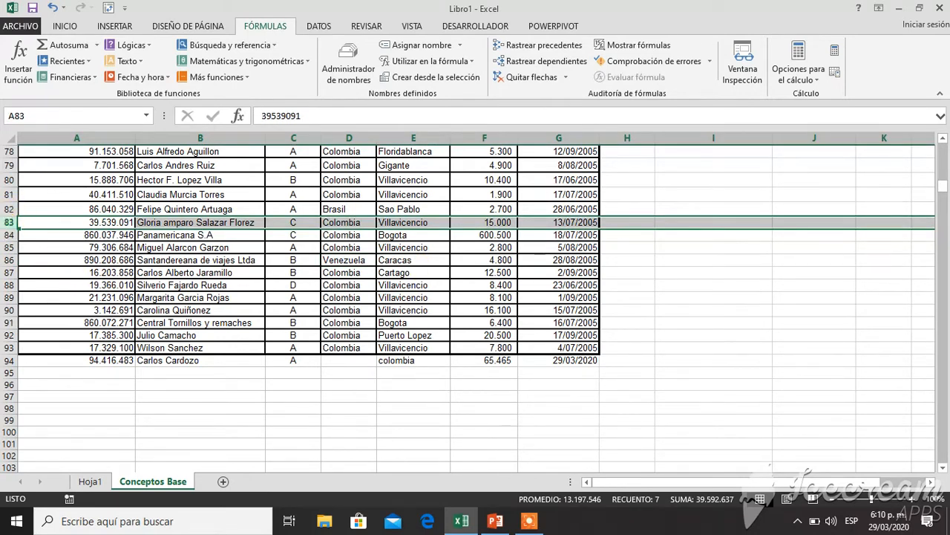
{"action": "key", "text": "ctrl+plus"}
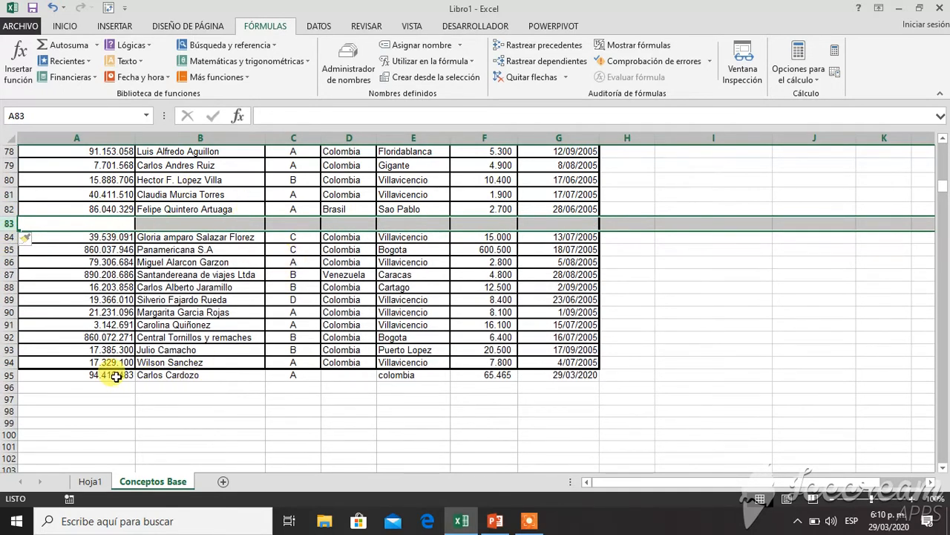
- Move the new client record from row 95 into the empty row 83
{"action": "left_click", "coordinate": [95, 375]}
{"action": "key", "text": "ctrl+shift+Right"}
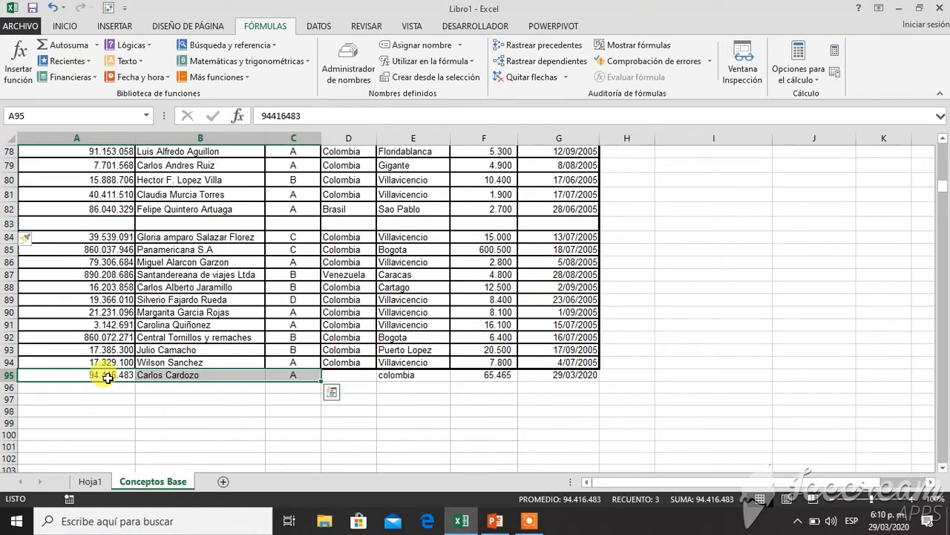
{"action": "key", "text": "ctrl+shift+Right"}
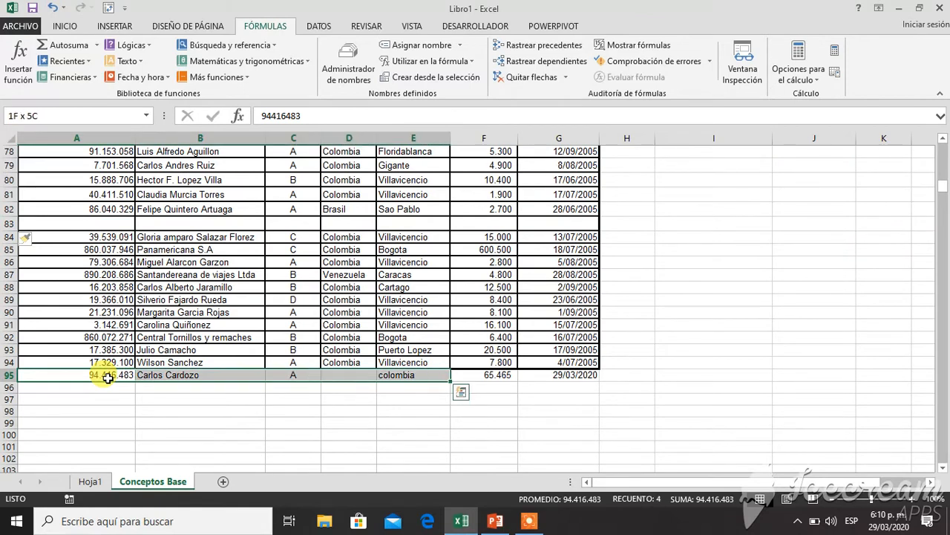
{"action": "key", "text": "ctrl+shift+Right"}
{"action": "key", "text": "ctrl+shift+Right"}
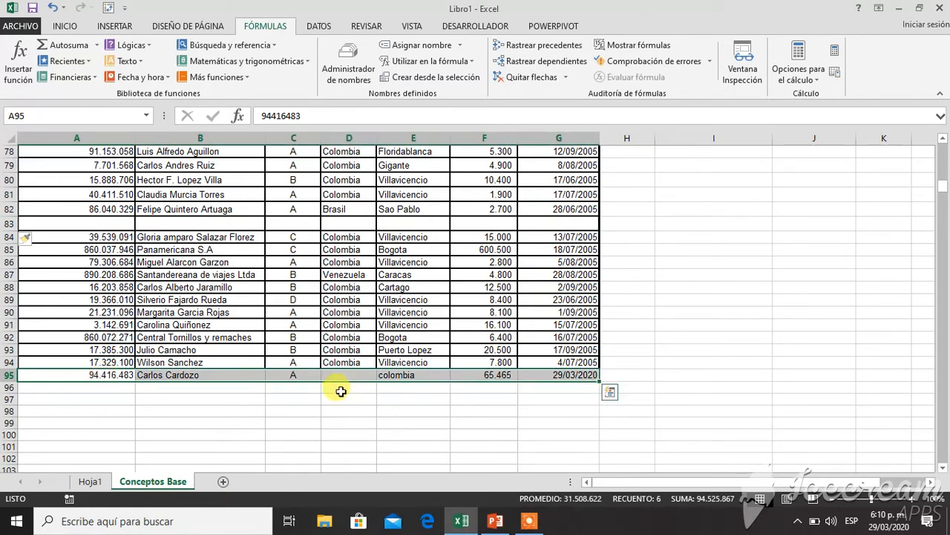
{"action": "left_click_drag", "start_coordinate": [339, 378], "coordinate": [347, 226]}
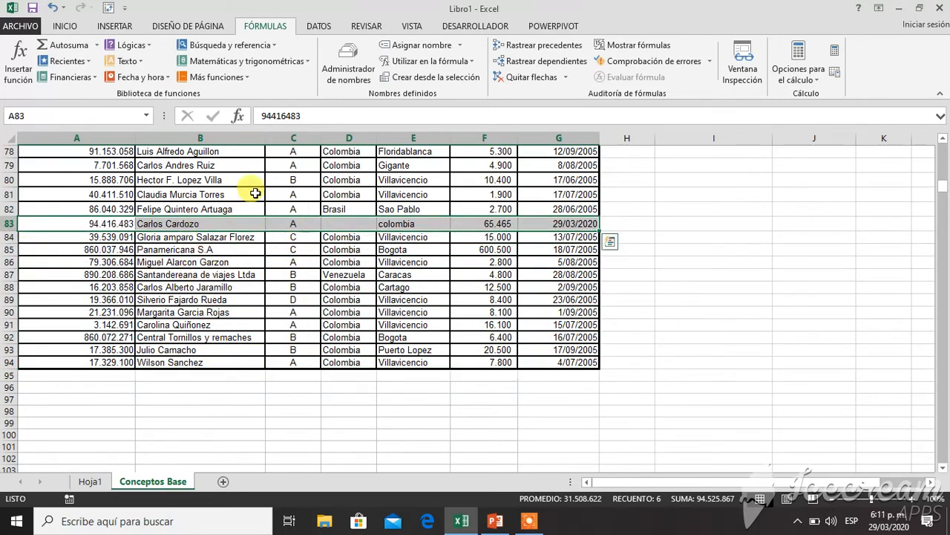
{"action": "left_click", "coordinate": [240, 252]}
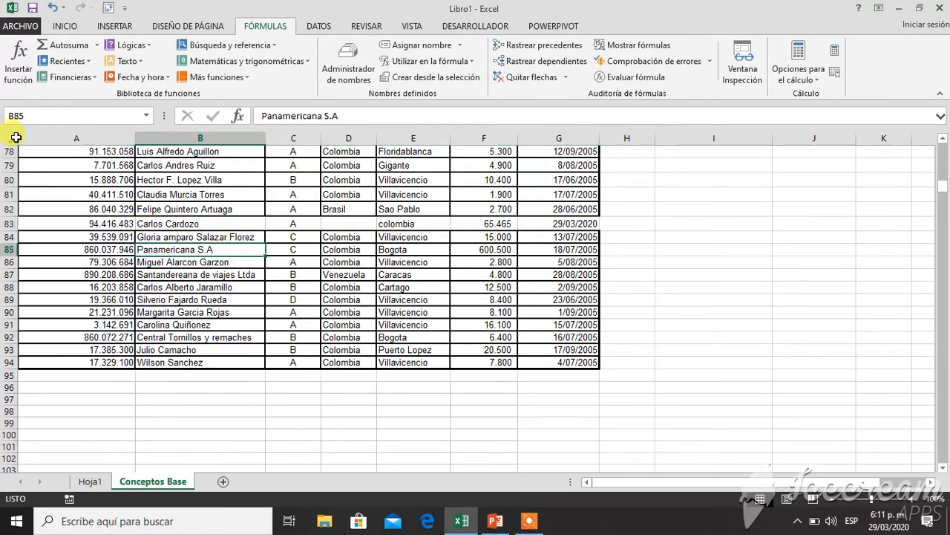
{"action": "left_click", "coordinate": [146, 115]}
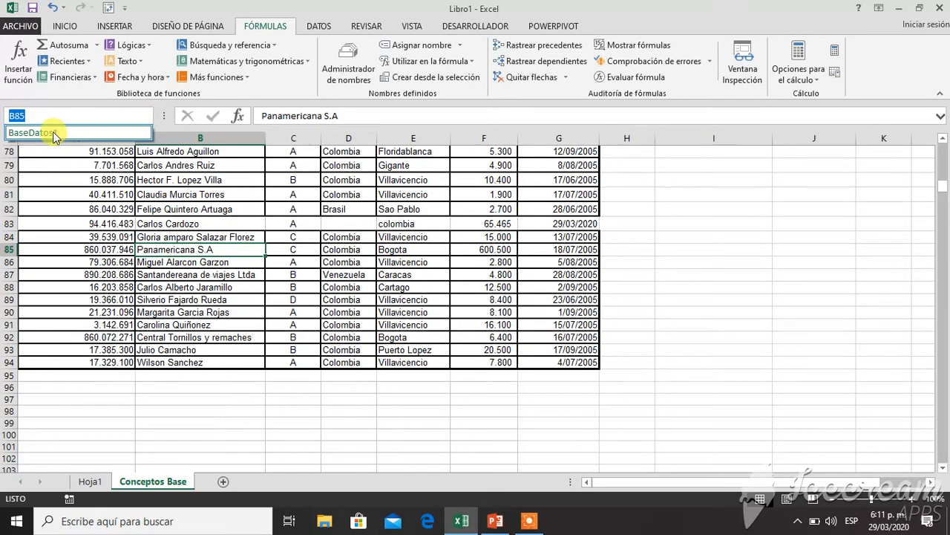
{"action": "left_click", "coordinate": [29, 133]}
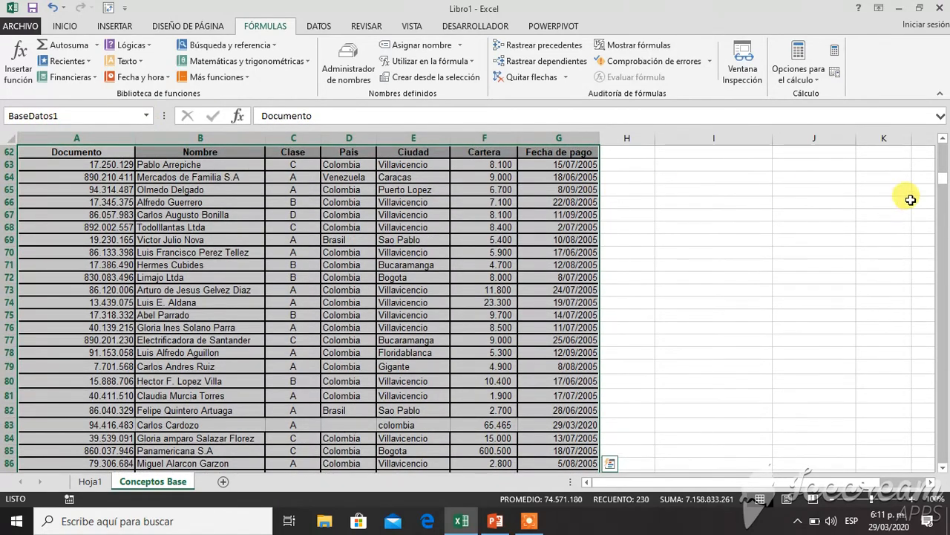
{"action": "left_click_drag", "start_coordinate": [942, 184], "coordinate": [941, 188]}
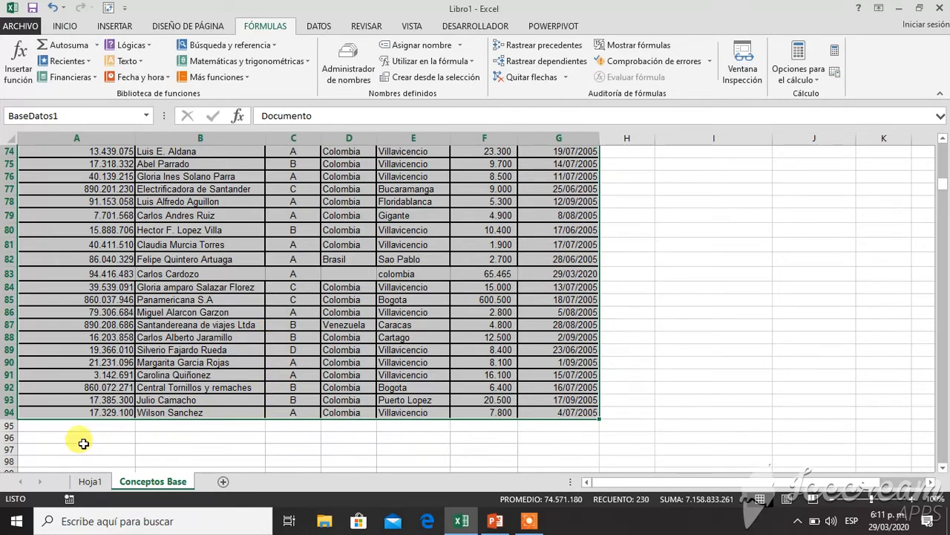
{"action": "left_click_drag", "start_coordinate": [63, 427], "coordinate": [414, 470]}
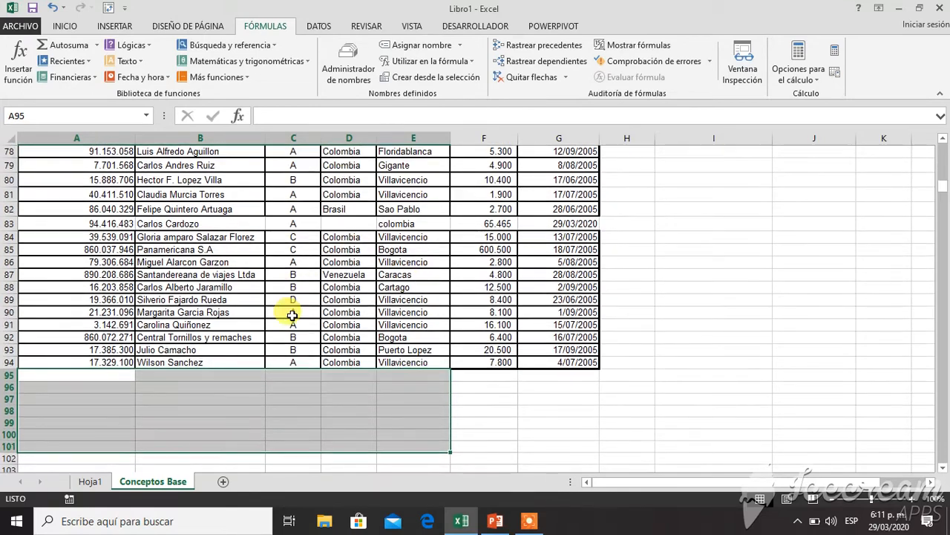
{"action": "left_click", "coordinate": [128, 223]}
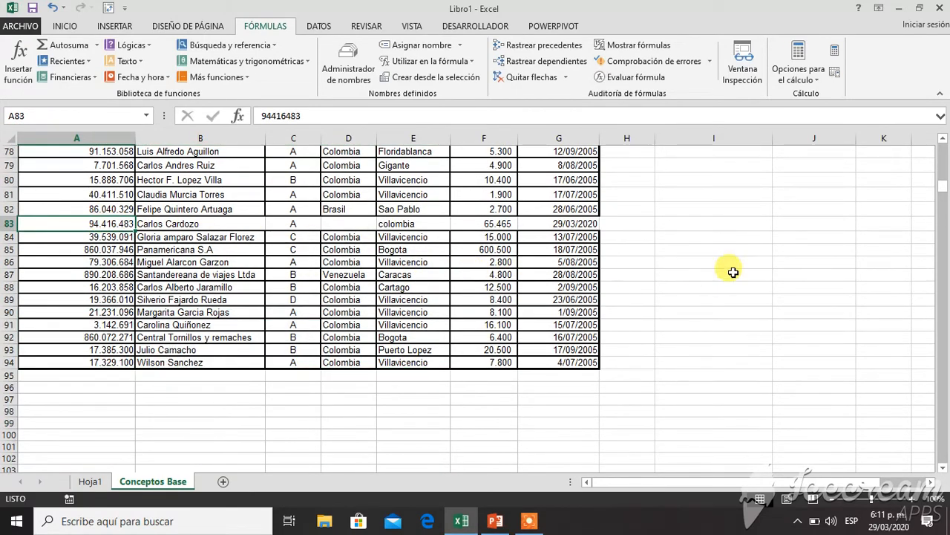
{"action": "left_click", "coordinate": [943, 139]}
{"action": "left_click", "coordinate": [943, 139]}
{"action": "left_click", "coordinate": [943, 139]}
{"action": "left_click", "coordinate": [943, 139]}
{"action": "left_click", "coordinate": [943, 139]}
{"action": "left_click", "coordinate": [943, 139]}
{"action": "left_click", "coordinate": [942, 139]}
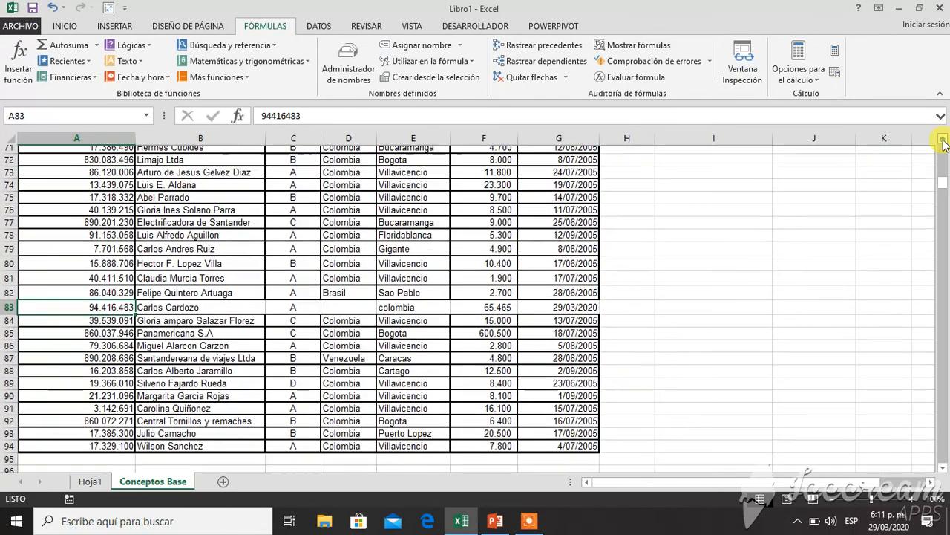
{"action": "left_click", "coordinate": [943, 139]}
{"action": "left_click", "coordinate": [943, 139]}
{"action": "left_click", "coordinate": [943, 139]}
{"action": "left_click", "coordinate": [943, 138]}
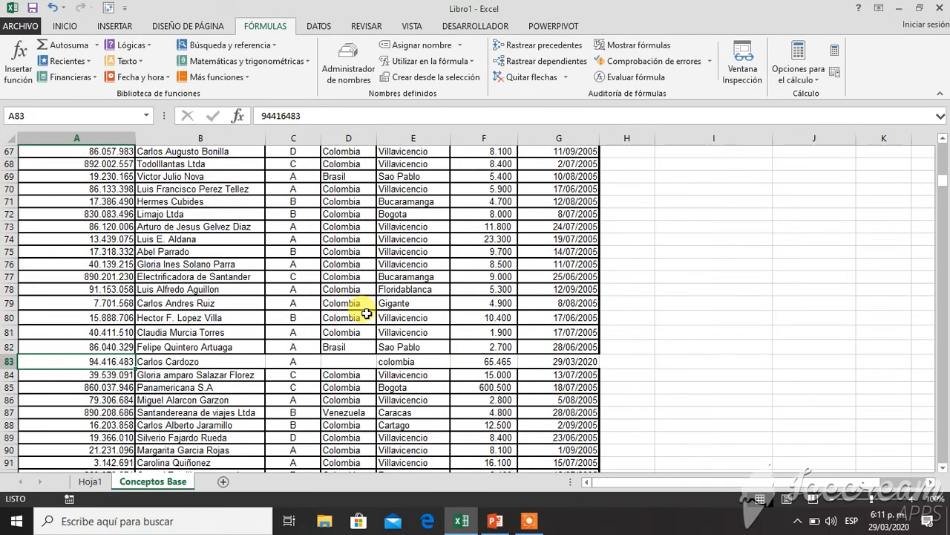